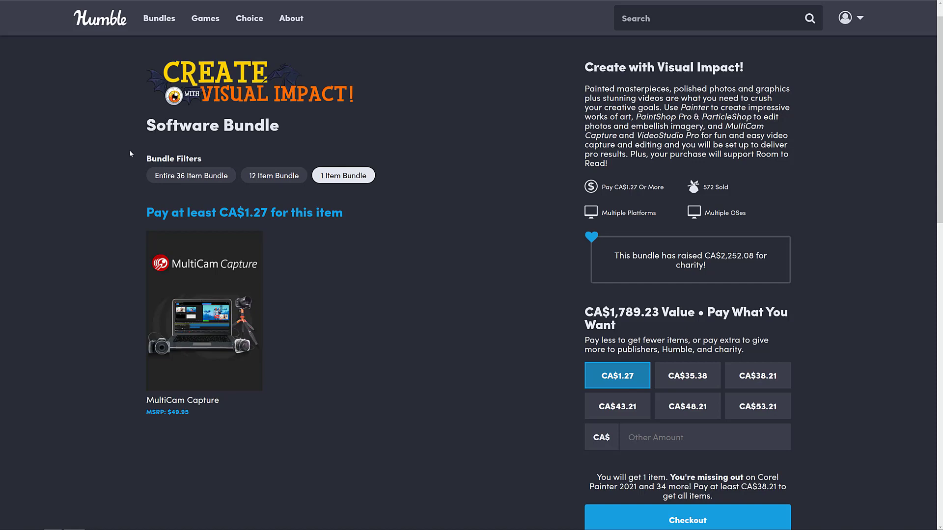
# Toggle between the 12-item and 36-item tiers, ending on the full CA$38.21 bundle
pyautogui.click(274, 176)
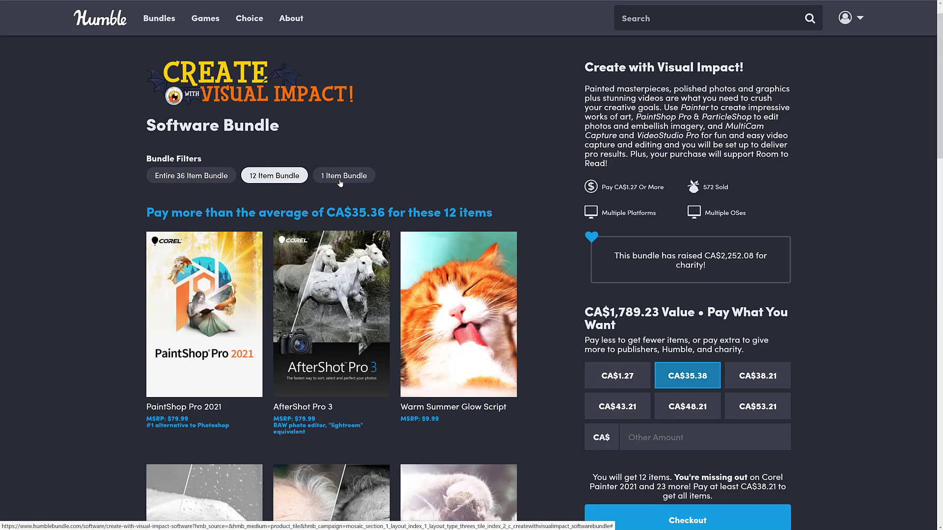
pyautogui.scroll(-2, 341, 185)
pyautogui.scroll(-1, 338, 183)
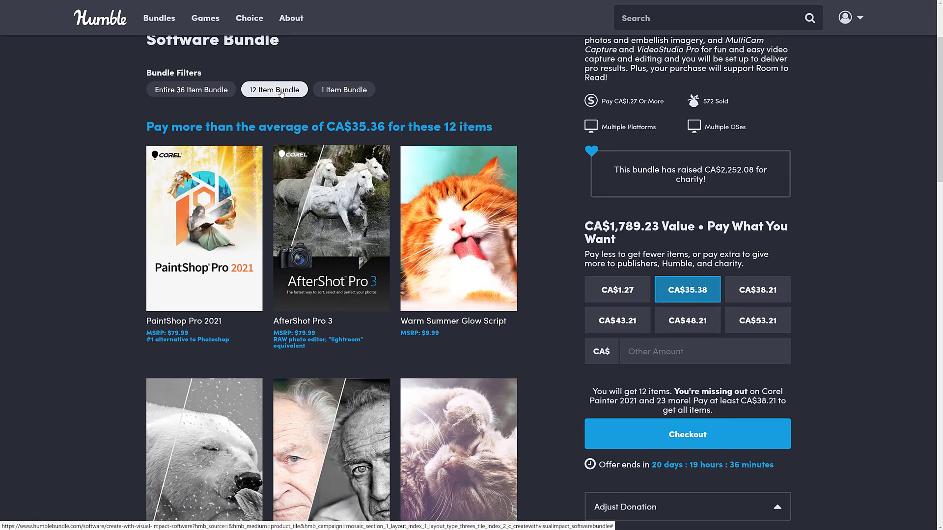
pyautogui.click(198, 90)
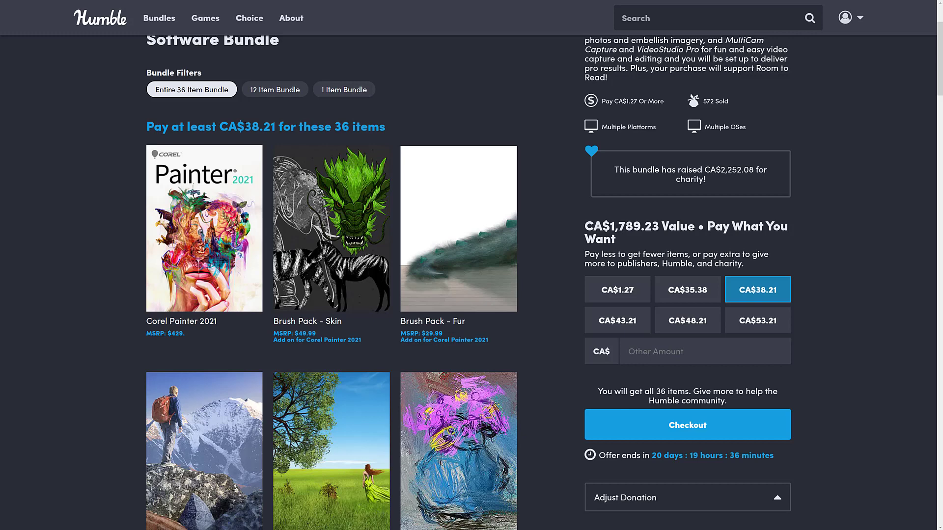
pyautogui.click(278, 92)
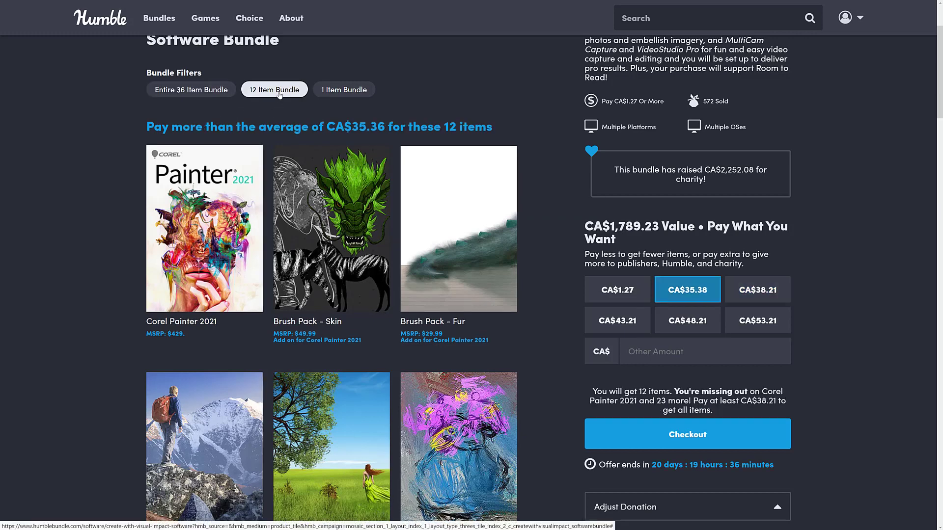
pyautogui.click(202, 87)
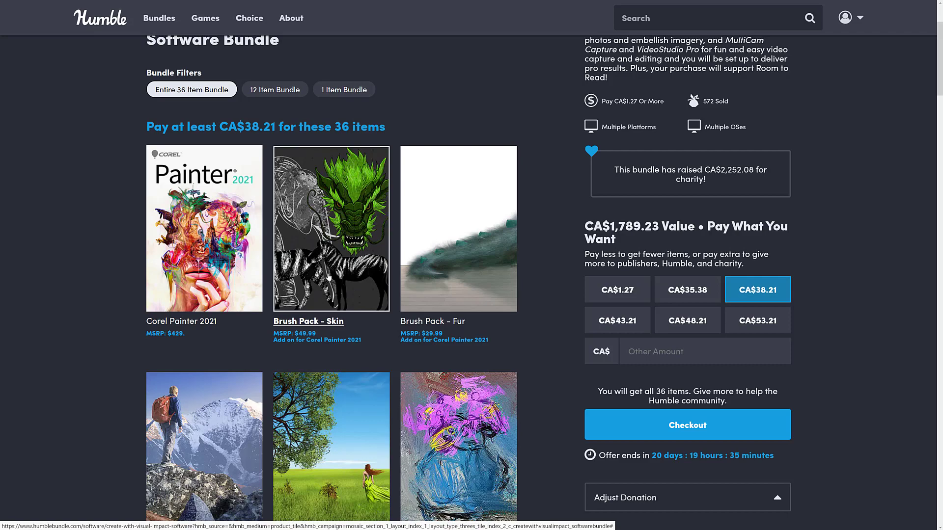
pyautogui.click(322, 226)
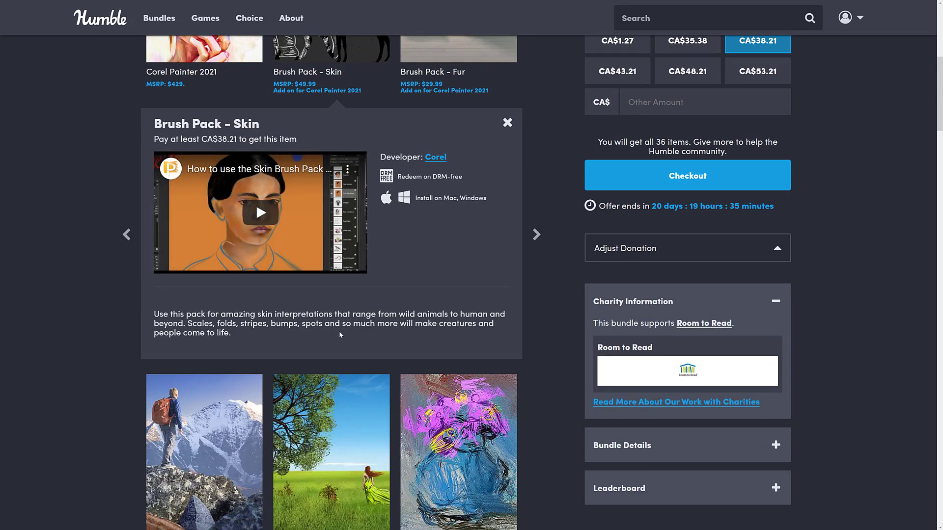
pyautogui.scroll(2, 403, 256)
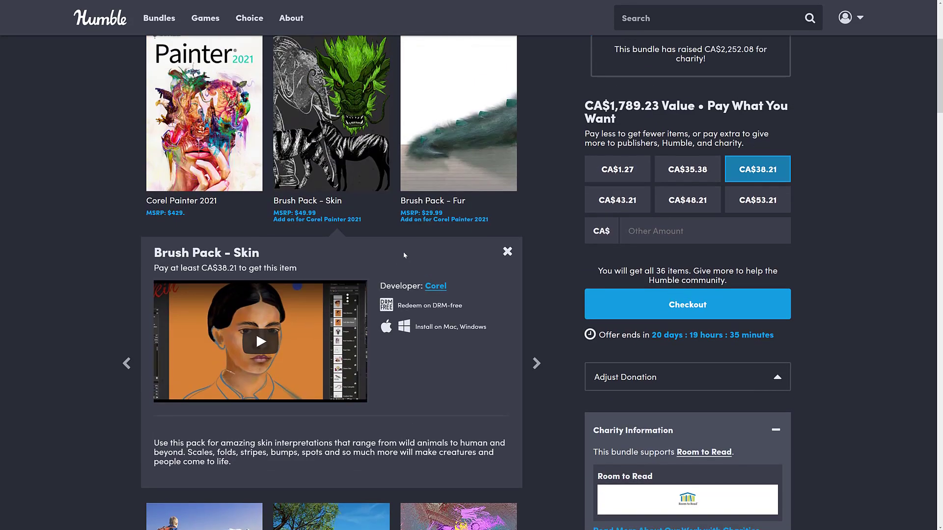
pyautogui.click(507, 252)
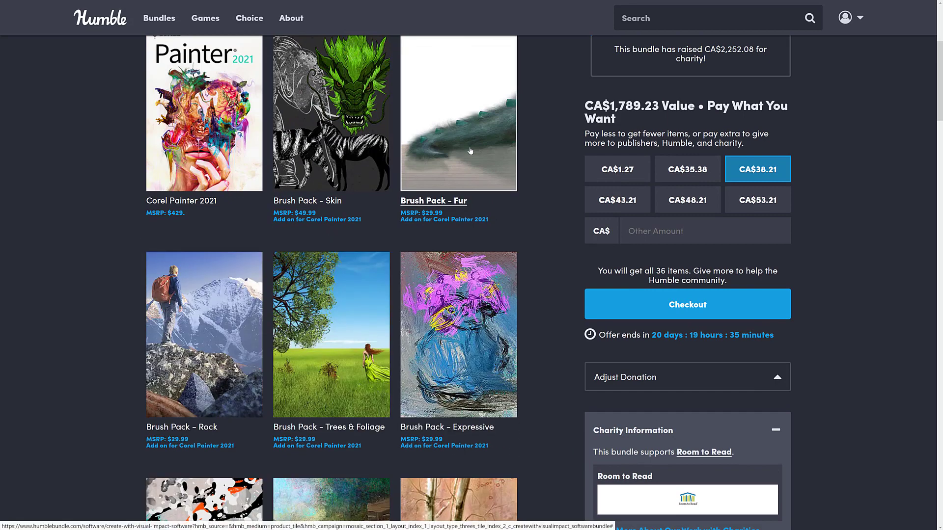
pyautogui.scroll(-1, 442, 177)
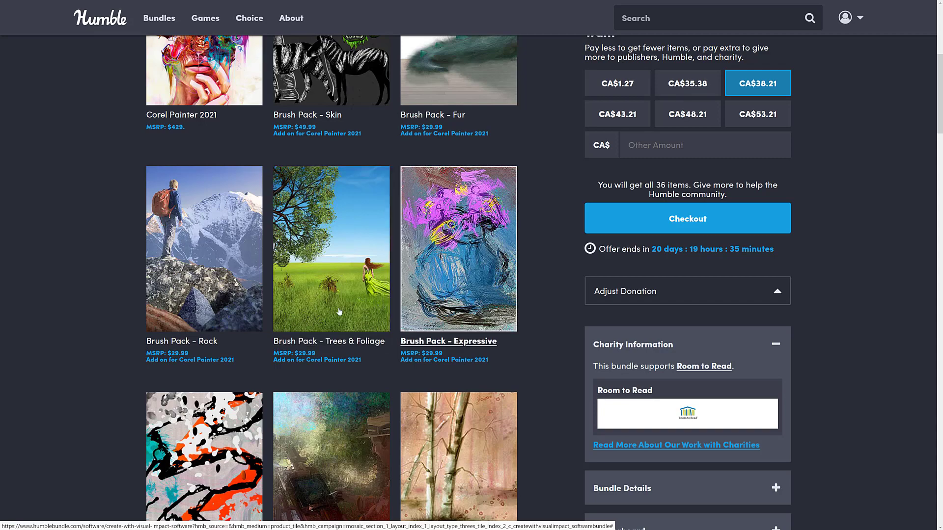
pyautogui.scroll(-1, 339, 312)
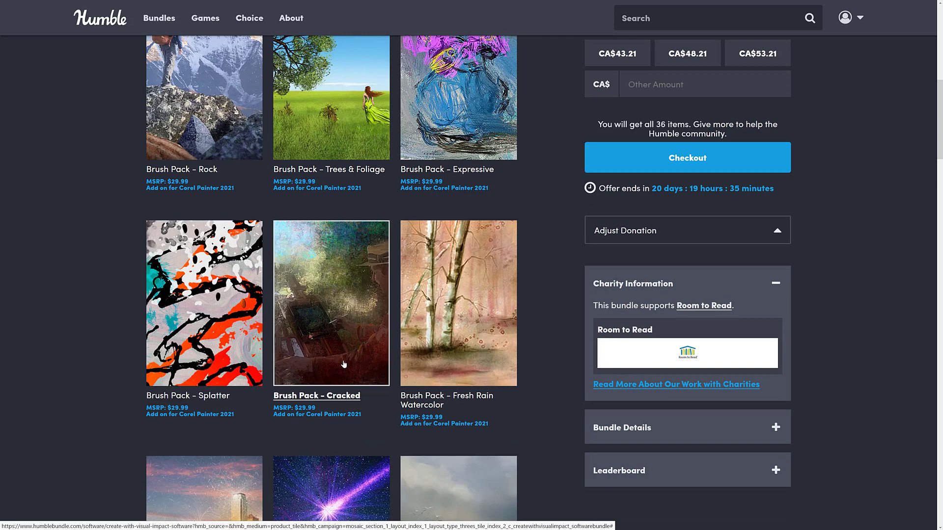
pyautogui.scroll(-3, 438, 360)
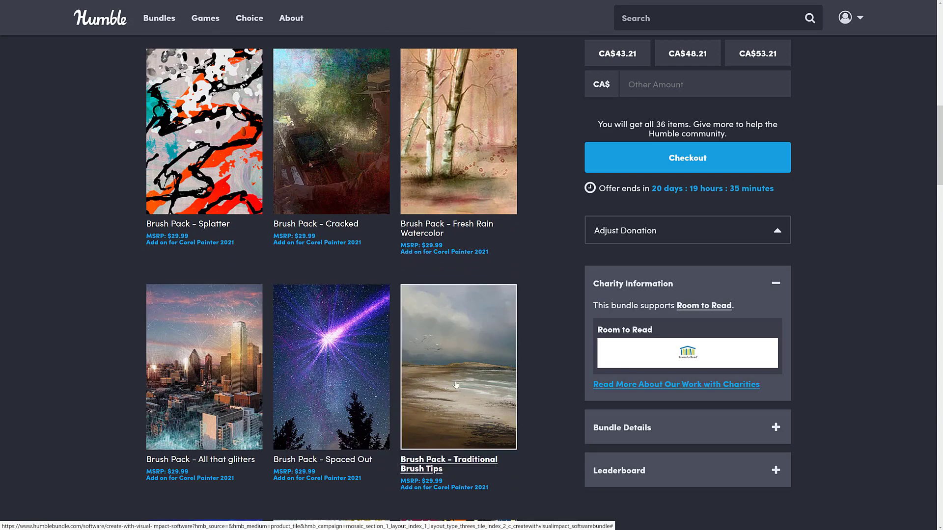
pyautogui.scroll(-5, 456, 385)
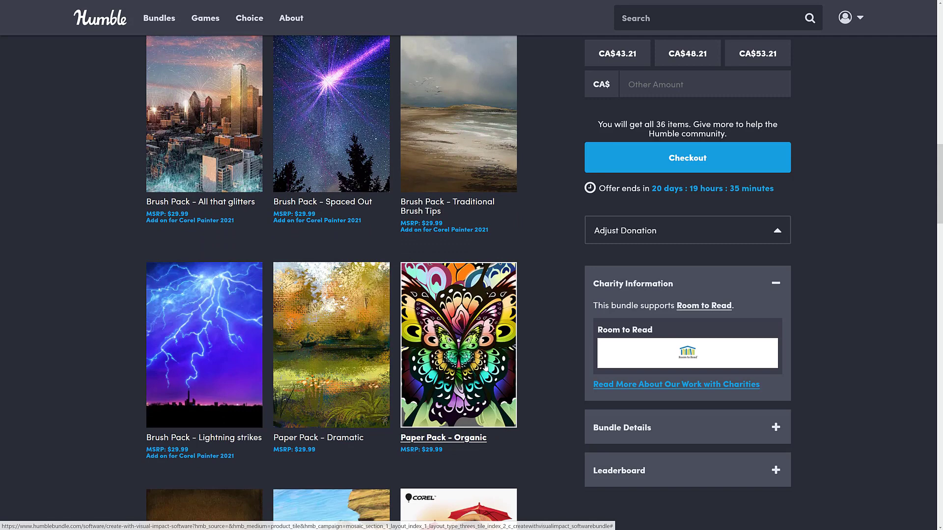
pyautogui.scroll(-3, 485, 362)
pyautogui.scroll(-1, 484, 366)
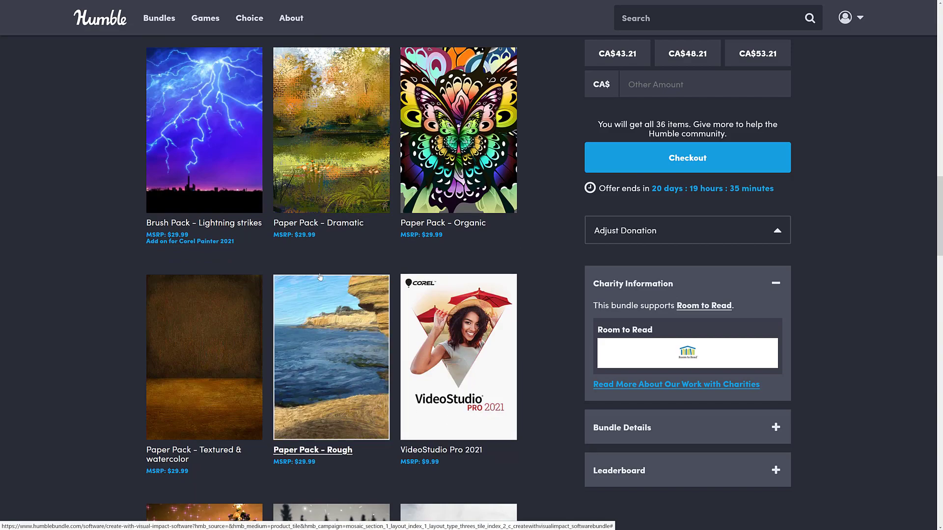
pyautogui.scroll(2, 412, 309)
pyautogui.scroll(3, 442, 248)
pyautogui.scroll(3, 435, 250)
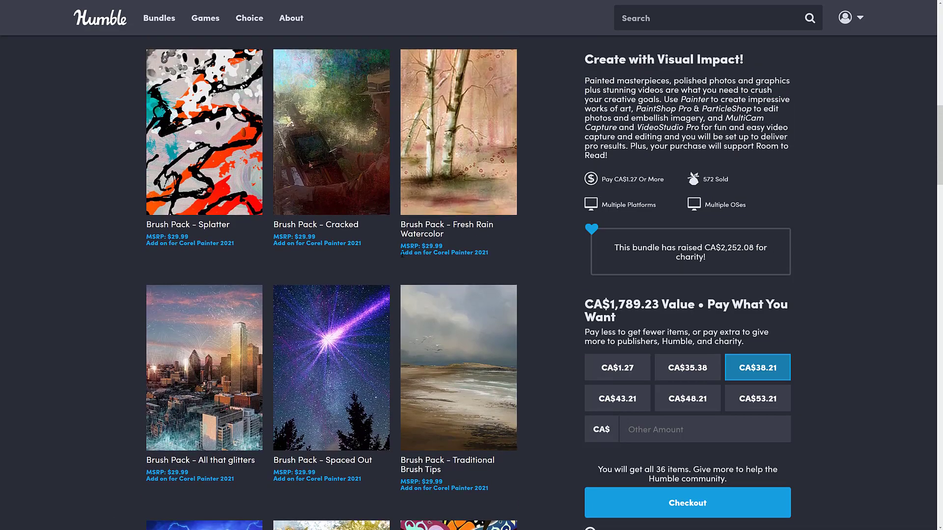
pyautogui.scroll(2, 396, 253)
pyautogui.scroll(2, 396, 253)
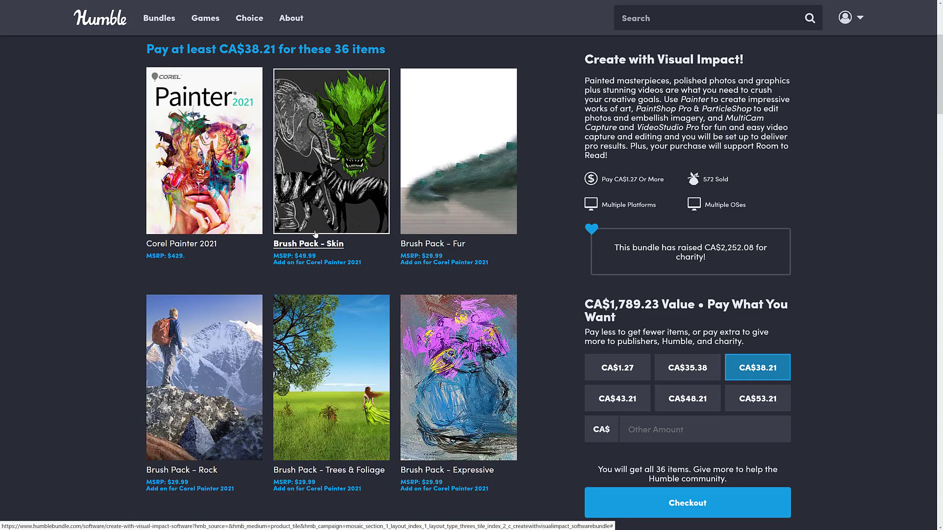
pyautogui.scroll(-3, 317, 281)
pyautogui.scroll(-2, 318, 280)
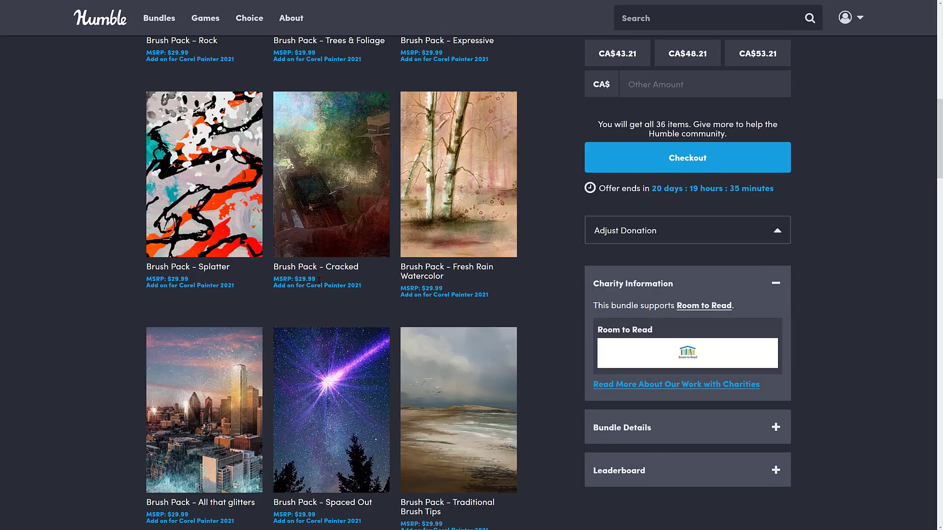
pyautogui.scroll(-2, 319, 279)
pyautogui.scroll(-3, 319, 280)
pyautogui.scroll(-3, 318, 281)
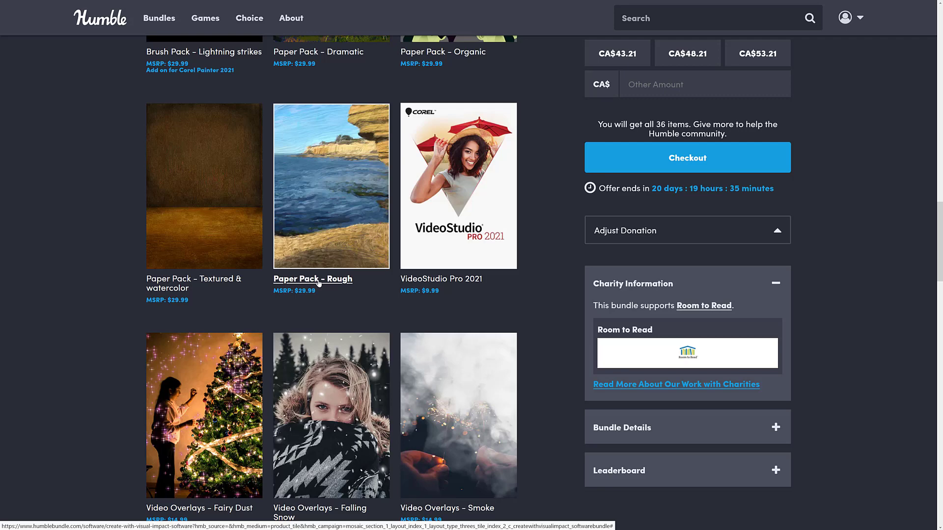
pyautogui.scroll(-1, 319, 284)
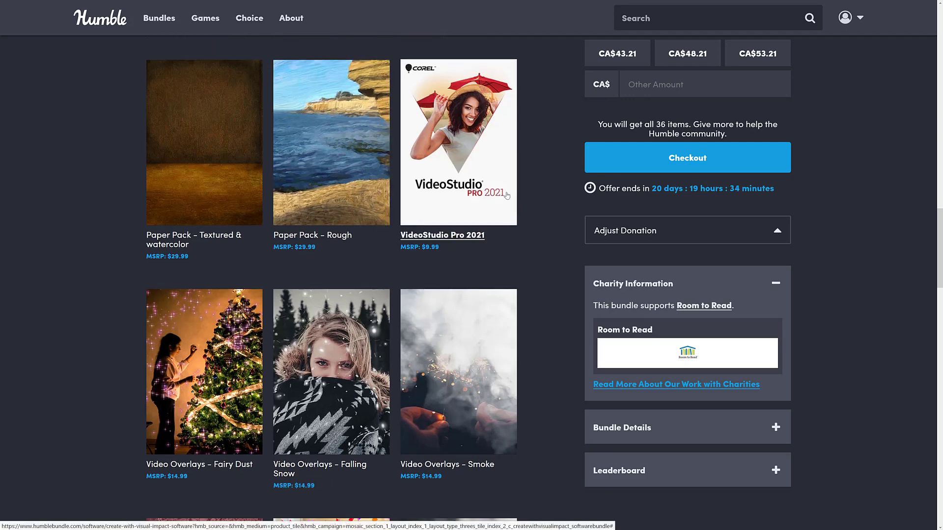
pyautogui.scroll(-2, 489, 199)
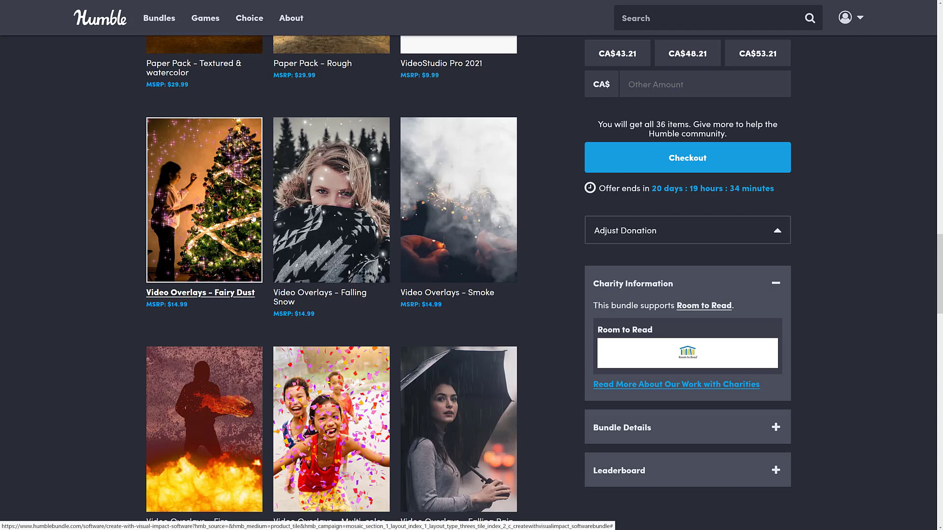
pyautogui.scroll(-1, 351, 216)
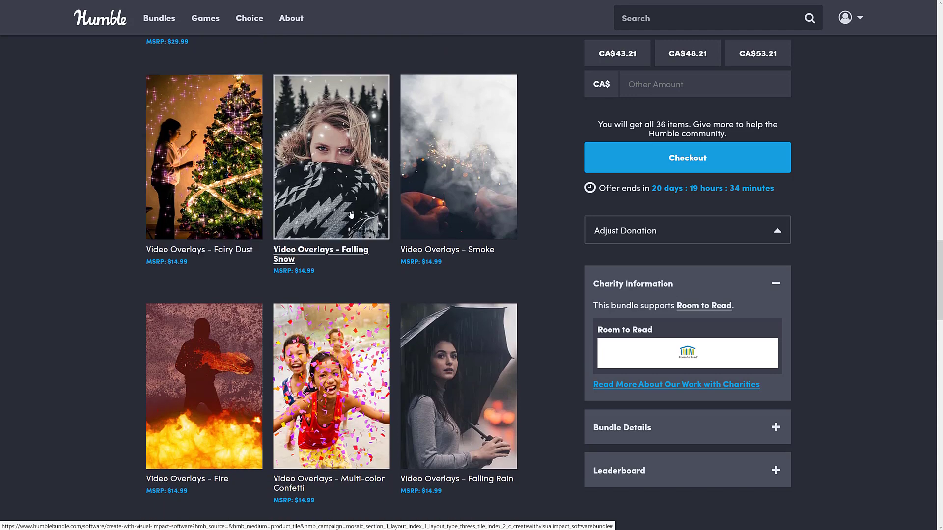
pyautogui.scroll(-2, 490, 200)
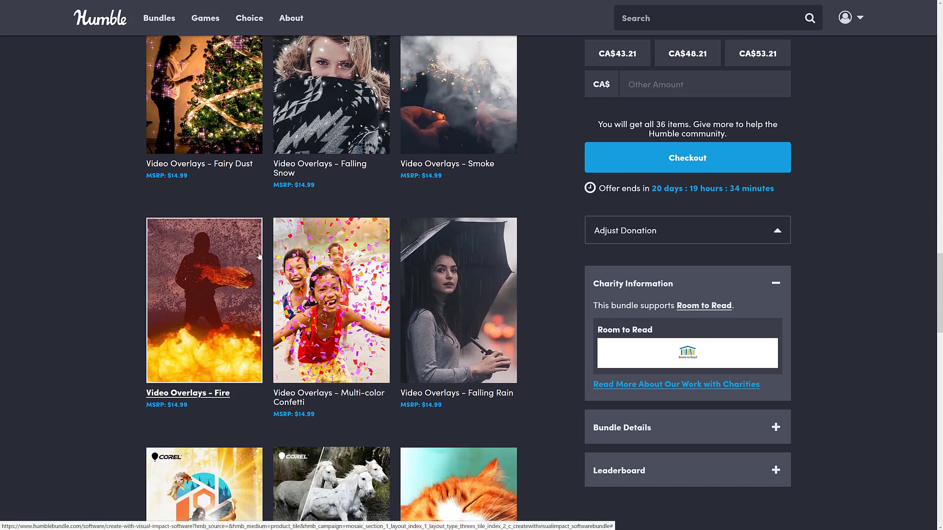
pyautogui.scroll(-3, 491, 259)
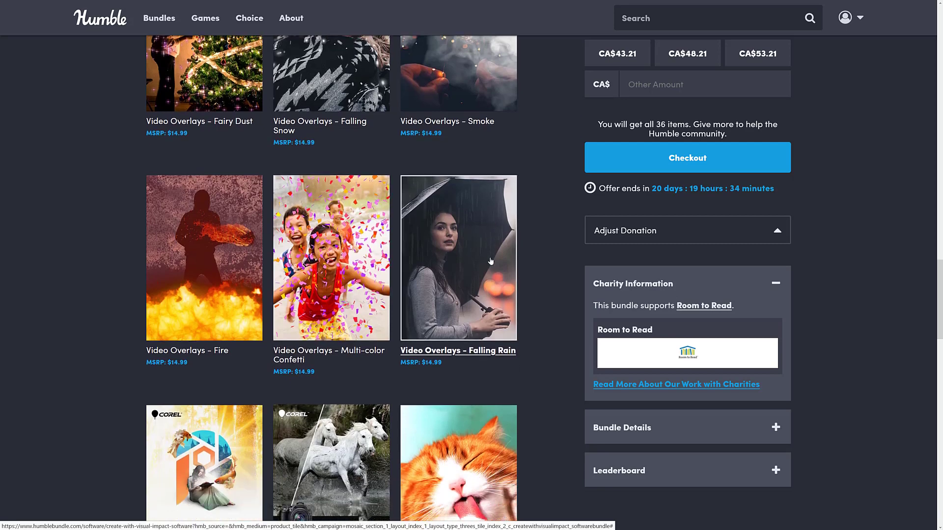
pyautogui.scroll(-4, 490, 259)
pyautogui.scroll(-1, 490, 259)
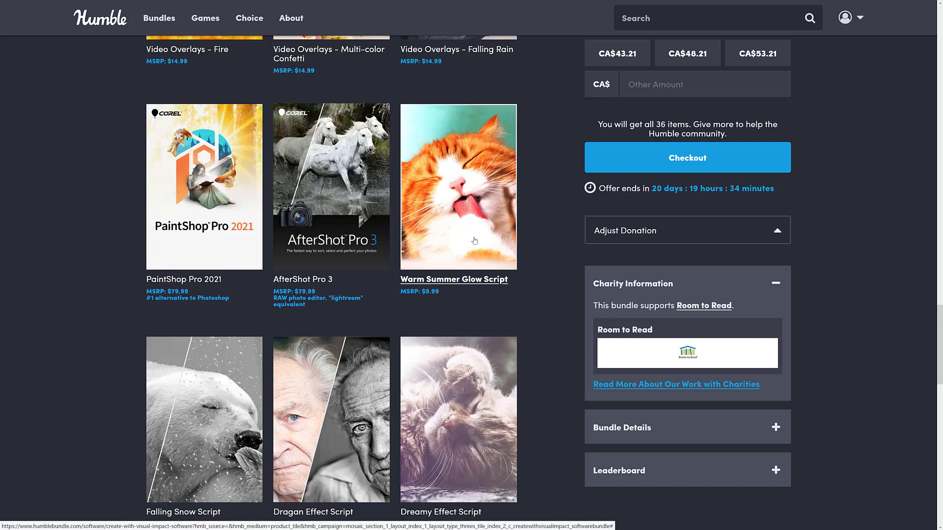
pyautogui.scroll(-2, 474, 244)
pyautogui.scroll(-2, 473, 244)
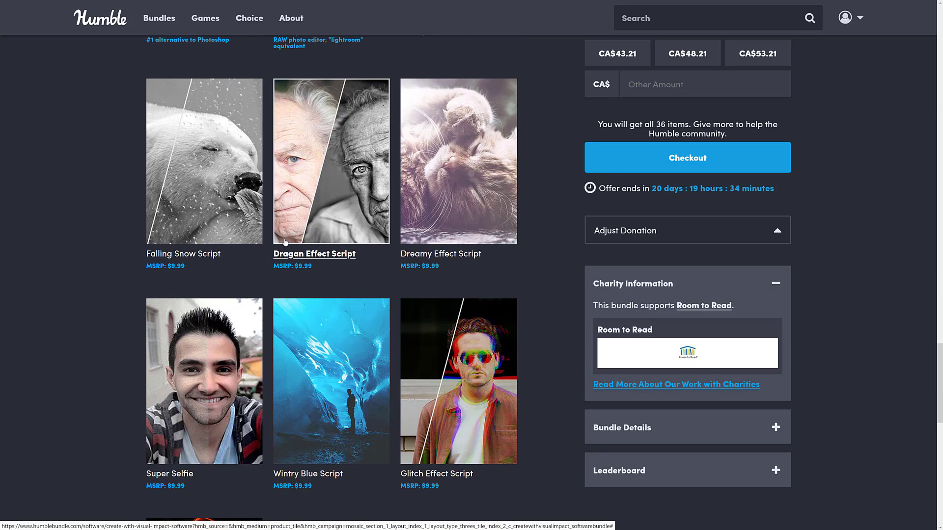
pyautogui.scroll(-2, 442, 280)
pyautogui.scroll(-1, 410, 318)
pyautogui.scroll(-2, 409, 318)
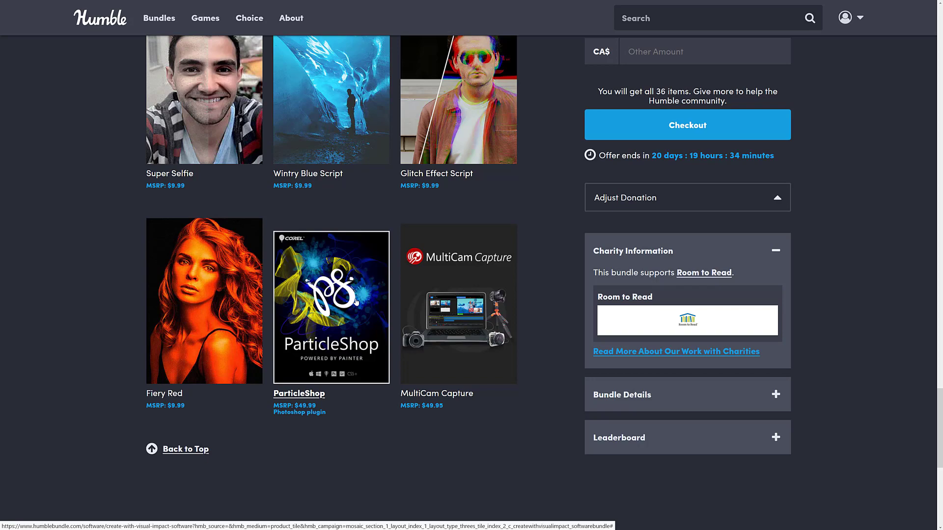
pyautogui.scroll(3, 397, 302)
pyautogui.scroll(3, 447, 292)
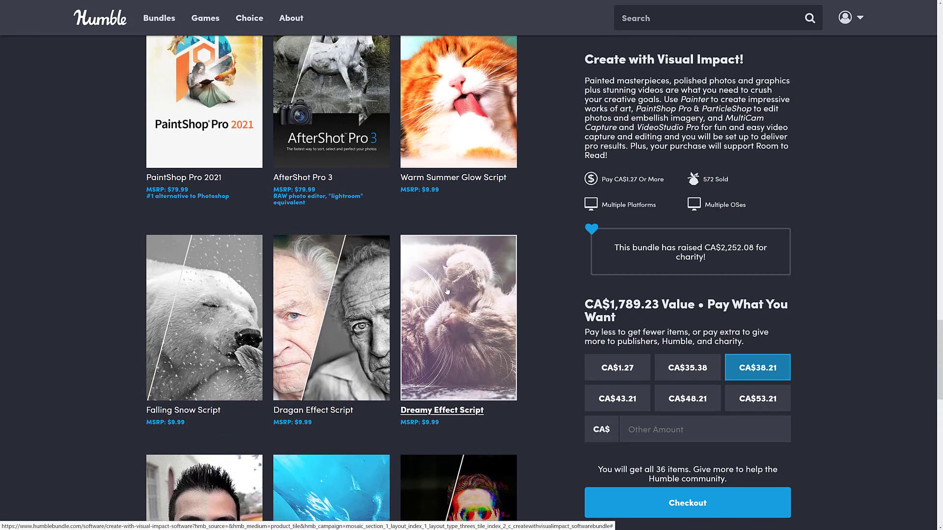
pyautogui.scroll(4, 447, 291)
pyautogui.scroll(1, 516, 280)
pyautogui.scroll(1, 563, 272)
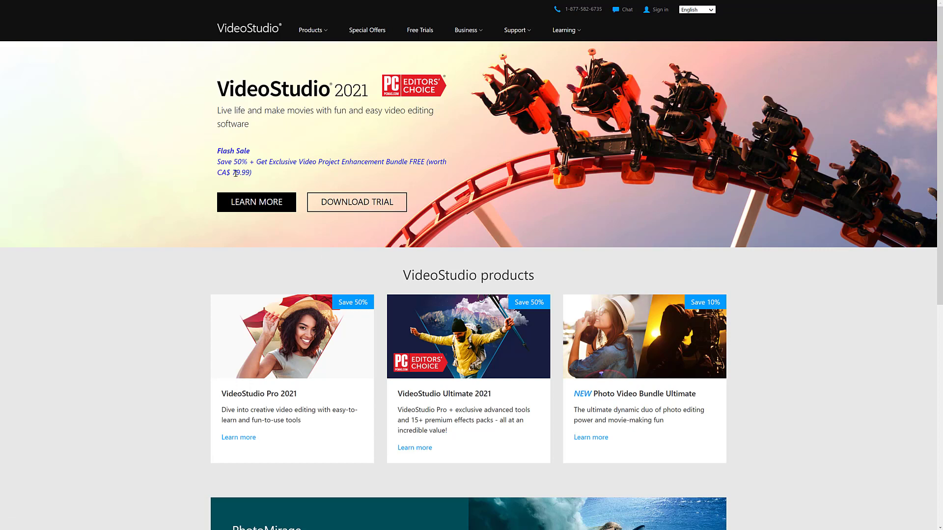
pyautogui.scroll(-2, 339, 172)
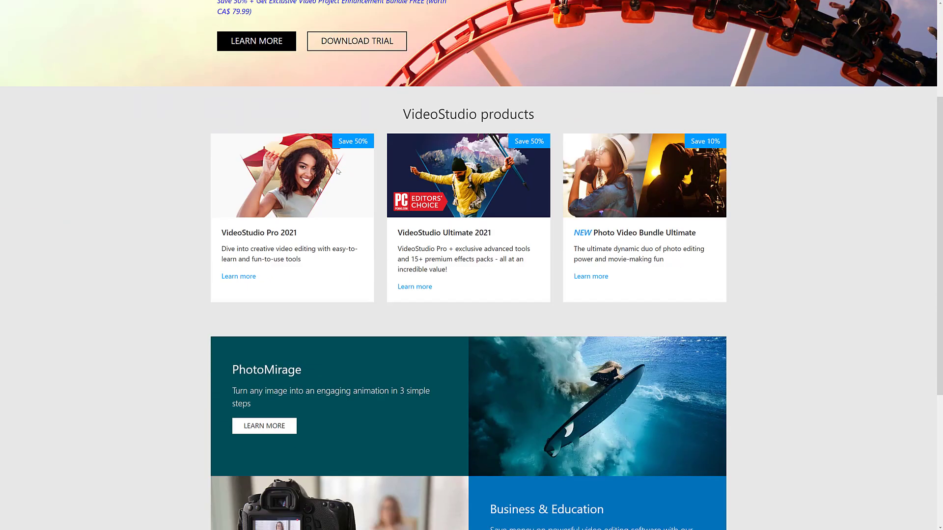
pyautogui.scroll(-3, 337, 167)
pyautogui.scroll(3, 336, 167)
pyautogui.scroll(3, 380, 165)
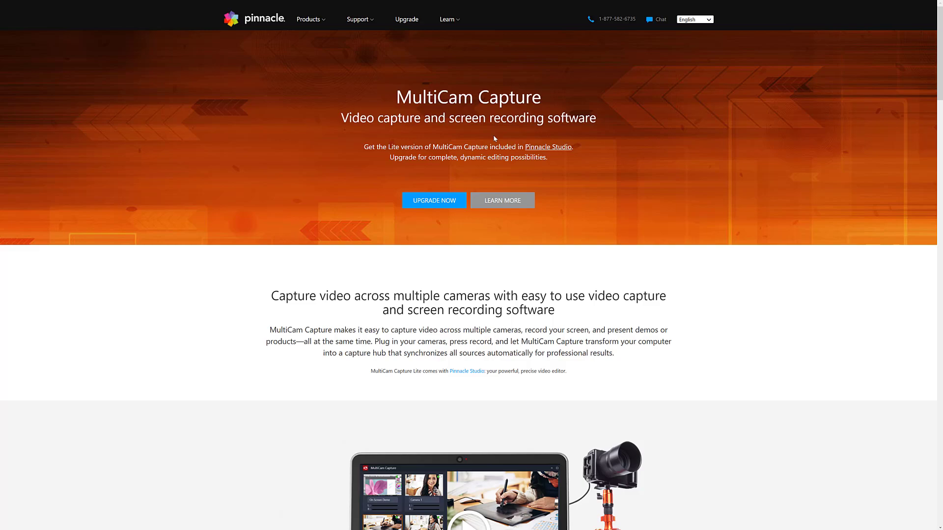
pyautogui.scroll(-2, 584, 214)
pyautogui.scroll(2, 584, 215)
pyautogui.scroll(-1, 509, 320)
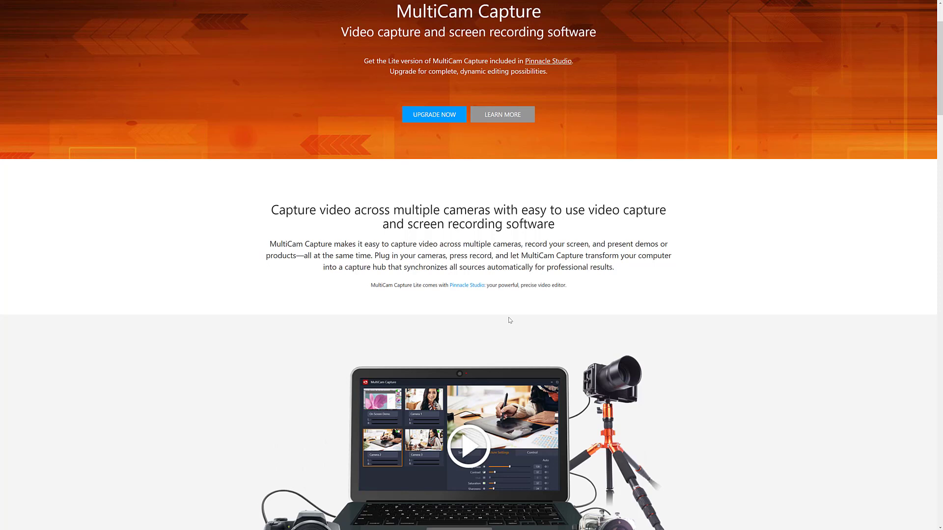
pyautogui.scroll(1, 658, 336)
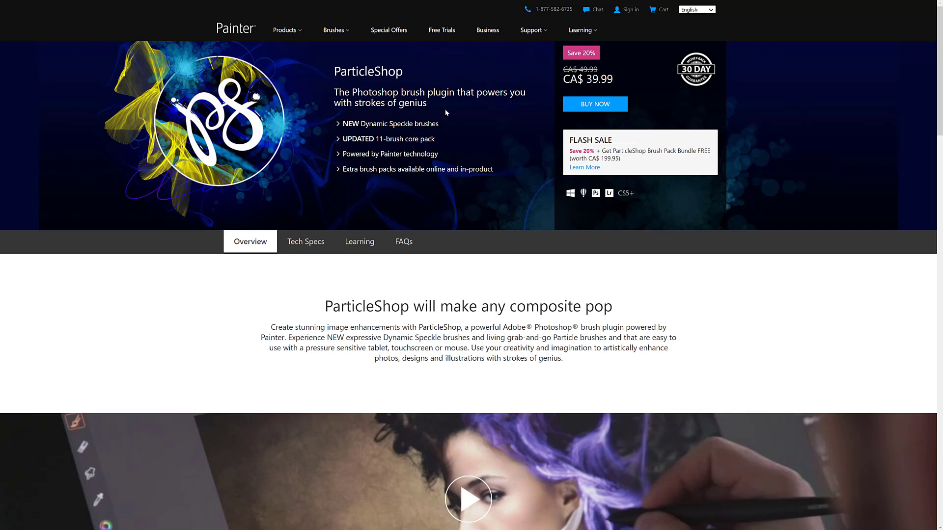
pyautogui.scroll(-4, 524, 333)
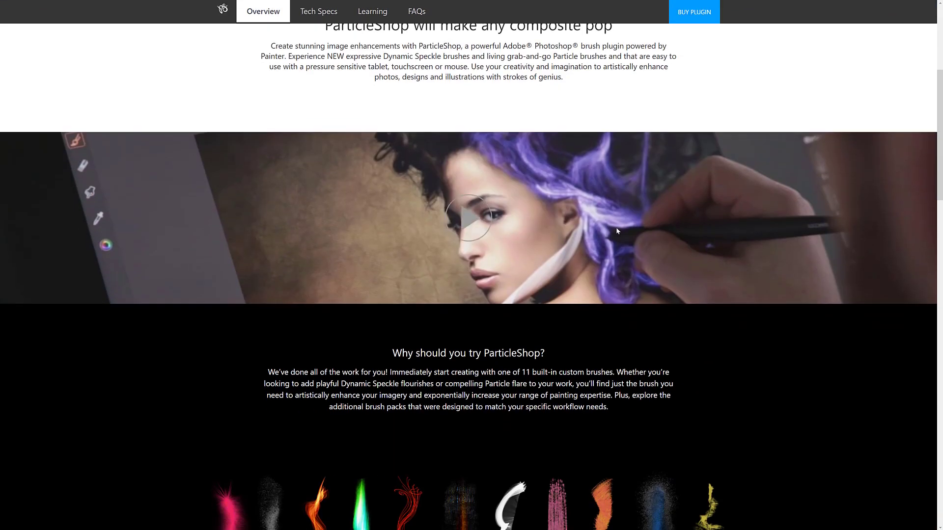
pyautogui.scroll(-1, 617, 231)
pyautogui.scroll(-2, 434, 292)
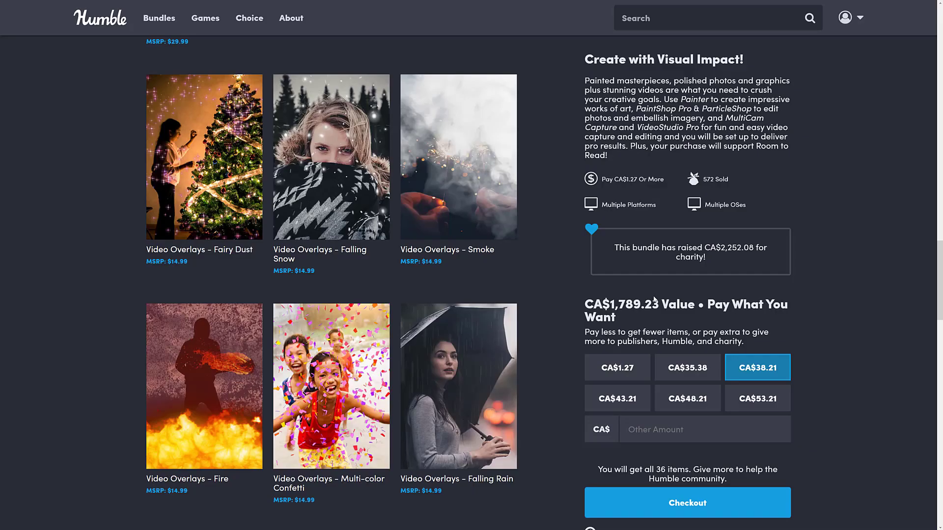
pyautogui.scroll(2, 575, 320)
pyautogui.scroll(2, 575, 320)
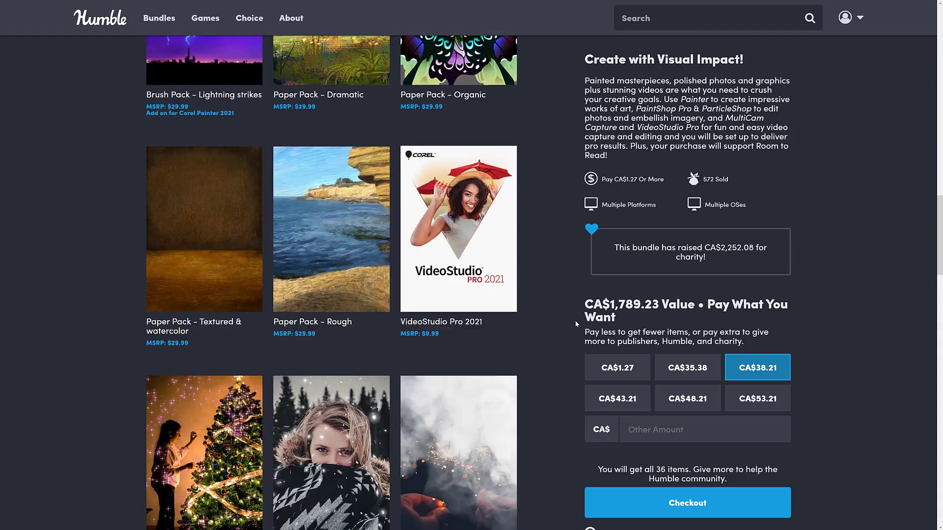
pyautogui.scroll(2, 575, 321)
pyautogui.scroll(2, 576, 320)
pyautogui.scroll(2, 574, 320)
pyautogui.scroll(2, 575, 320)
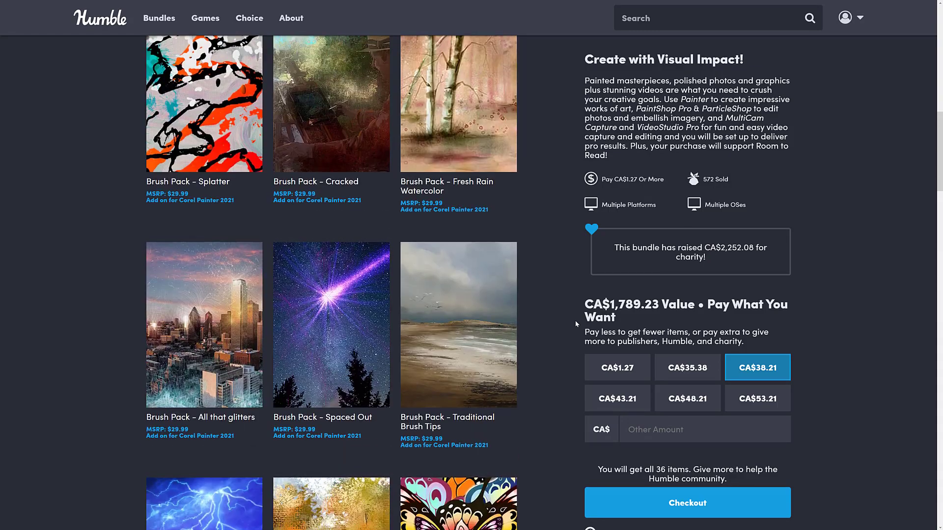
pyautogui.scroll(2, 575, 321)
pyautogui.scroll(2, 575, 320)
pyautogui.scroll(1, 576, 321)
pyautogui.scroll(2, 575, 320)
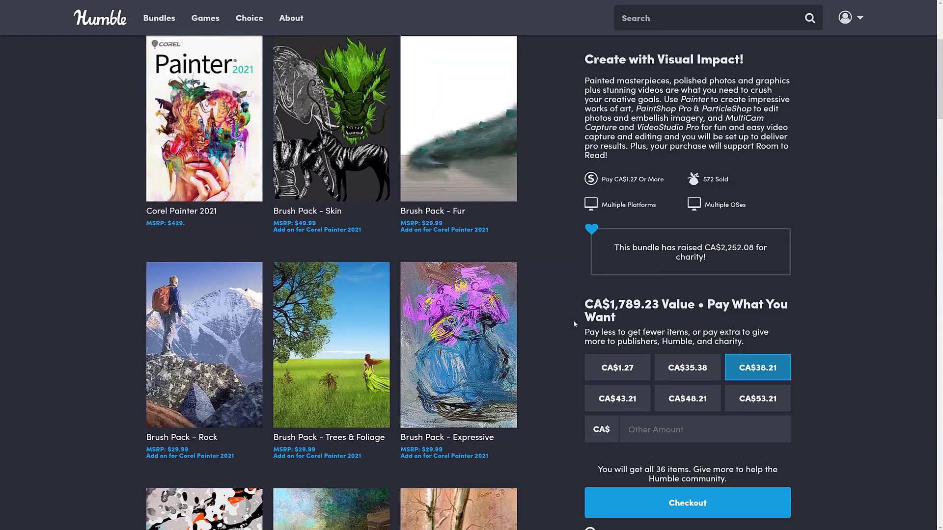
pyautogui.scroll(2, 573, 320)
pyautogui.scroll(-1, 564, 327)
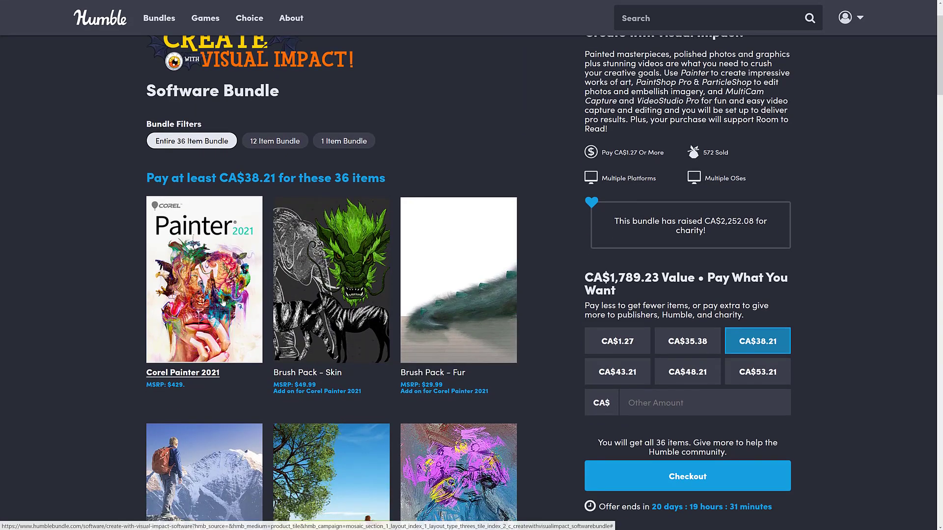
pyautogui.scroll(-1, 214, 258)
pyautogui.scroll(-3, 229, 272)
pyautogui.scroll(-3, 250, 295)
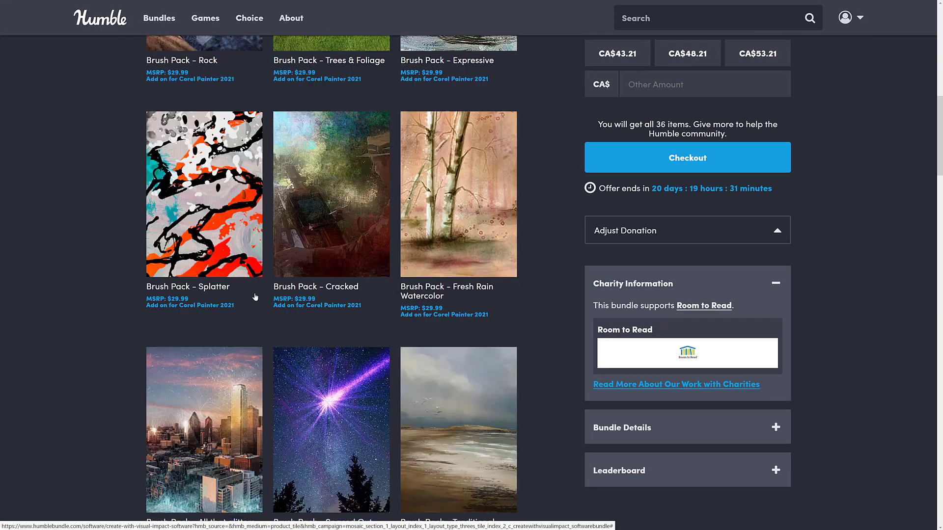
pyautogui.scroll(-4, 310, 291)
pyautogui.scroll(-4, 383, 281)
pyautogui.scroll(-2, 457, 271)
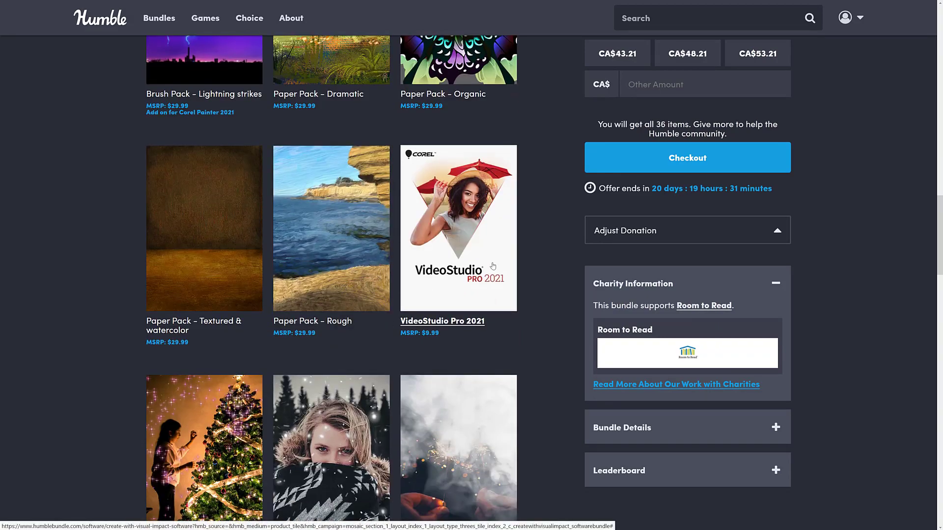
pyautogui.scroll(-4, 492, 265)
pyautogui.scroll(-2, 413, 251)
pyautogui.scroll(-3, 317, 228)
pyautogui.scroll(-1, 223, 209)
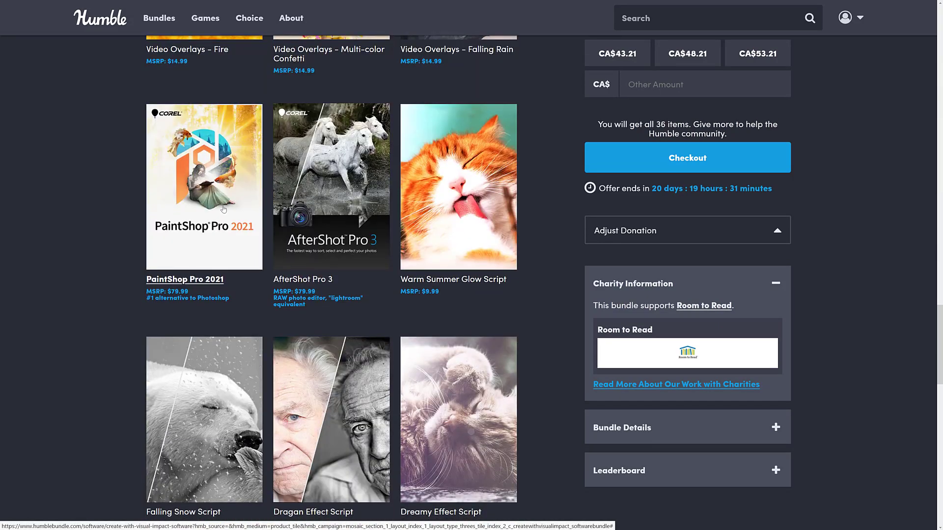
pyautogui.scroll(-1, 265, 188)
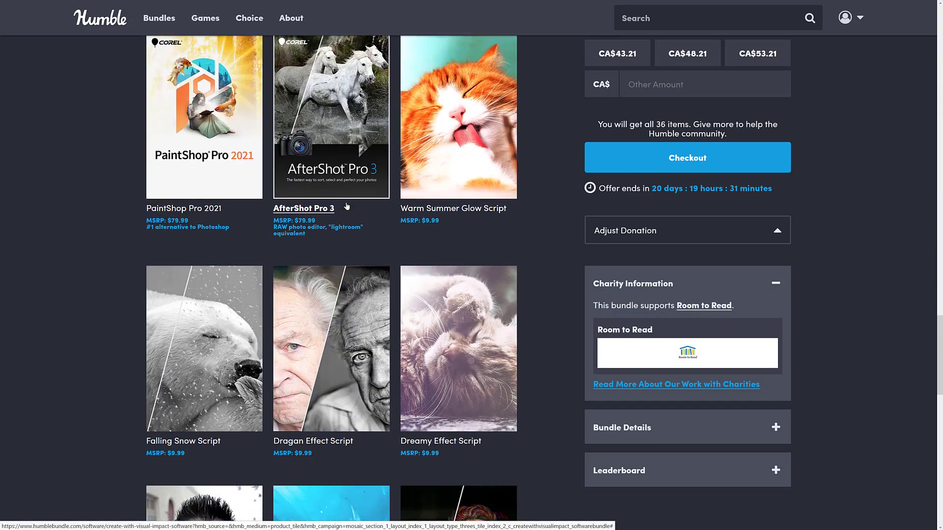
pyautogui.scroll(-3, 317, 176)
pyautogui.scroll(-2, 332, 195)
pyautogui.scroll(-2, 345, 211)
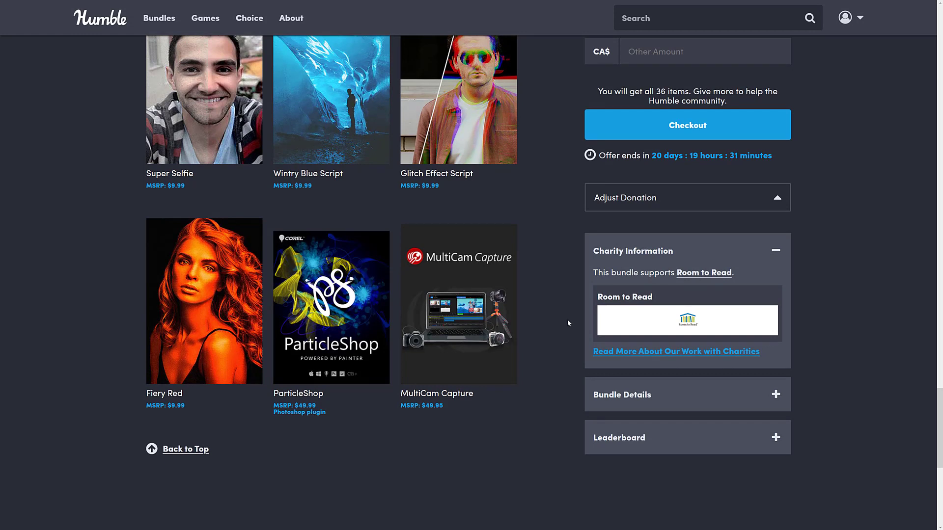
pyautogui.scroll(4, 549, 278)
pyautogui.scroll(2, 479, 262)
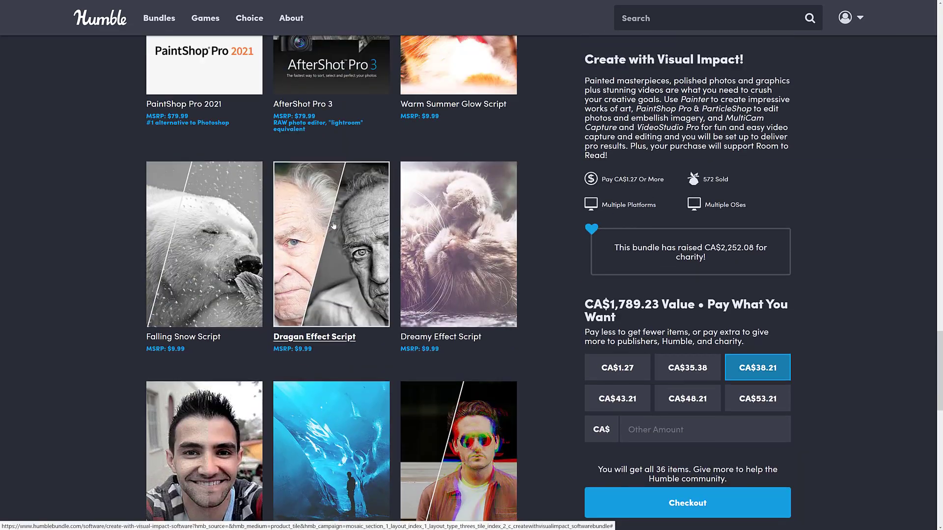
pyautogui.scroll(5, 369, 236)
pyautogui.scroll(4, 282, 219)
pyautogui.scroll(3, 345, 229)
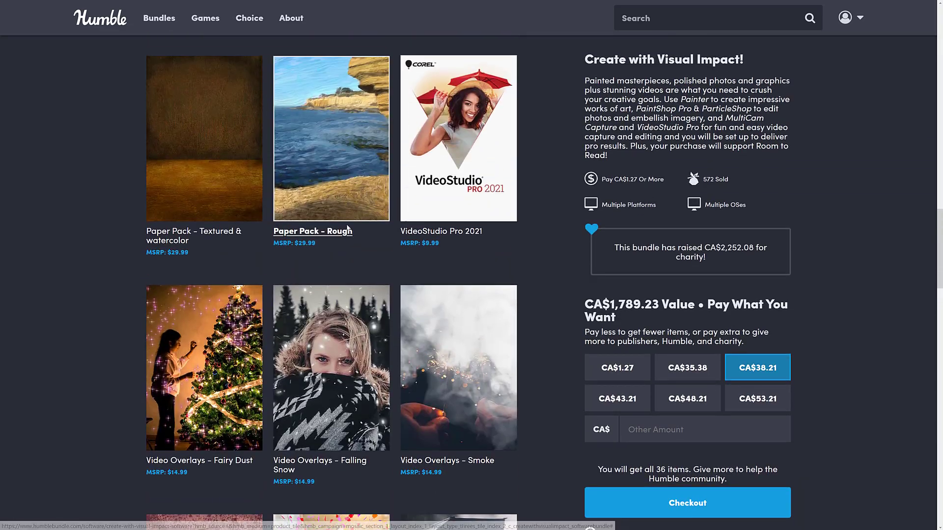
pyautogui.scroll(3, 350, 235)
pyautogui.scroll(1, 357, 241)
pyautogui.scroll(1, 357, 241)
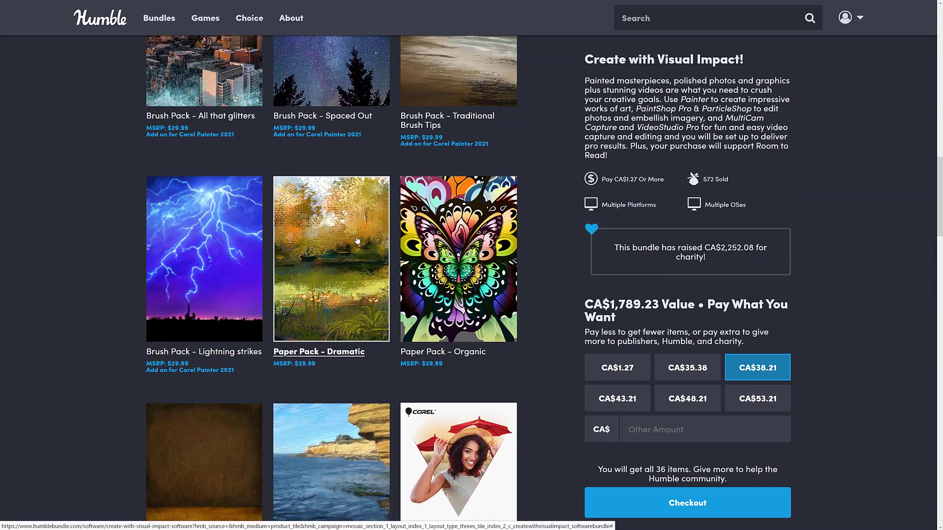
pyautogui.scroll(2, 524, 238)
pyautogui.scroll(1, 525, 238)
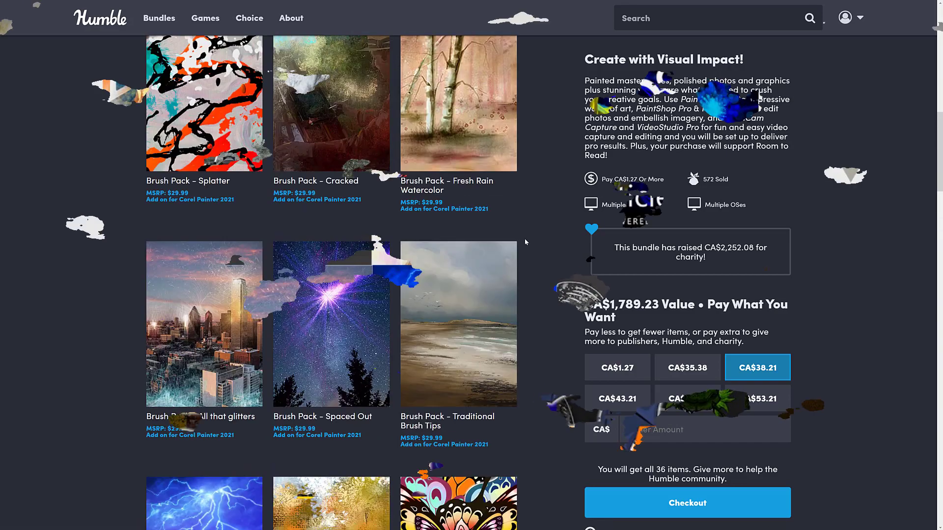